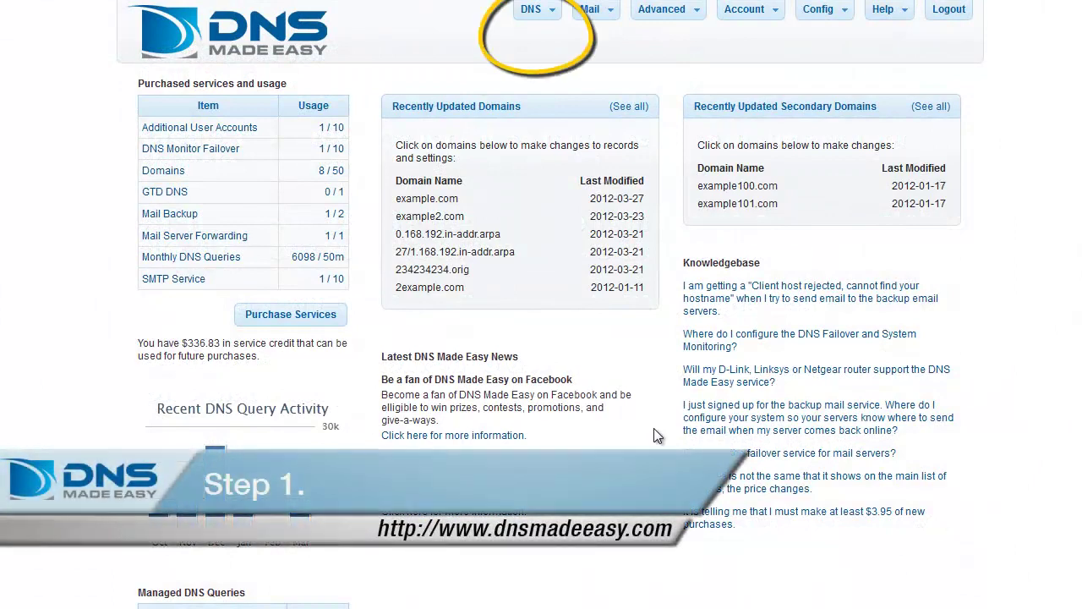
# Go to DNS > Managed DNS and open the example.com records
pyautogui.click(553, 12)
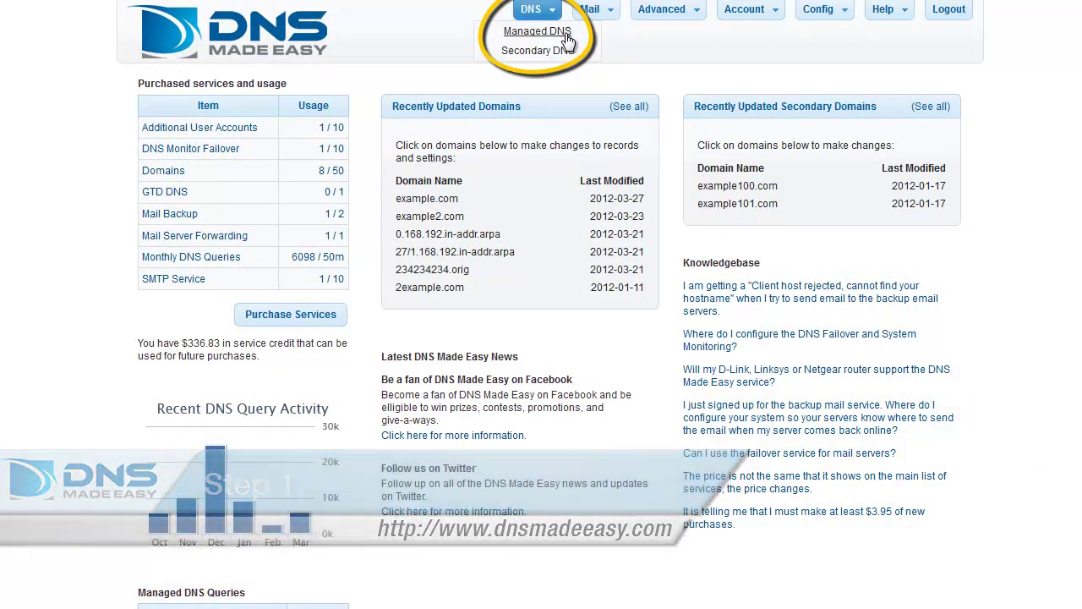
pyautogui.click(537, 31)
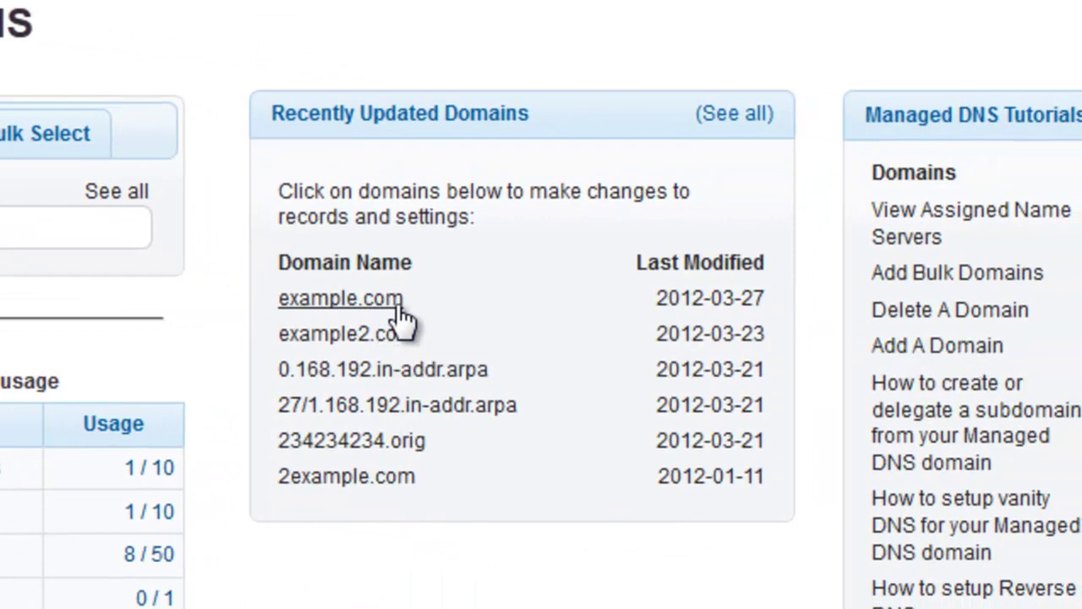
pyautogui.click(396, 306)
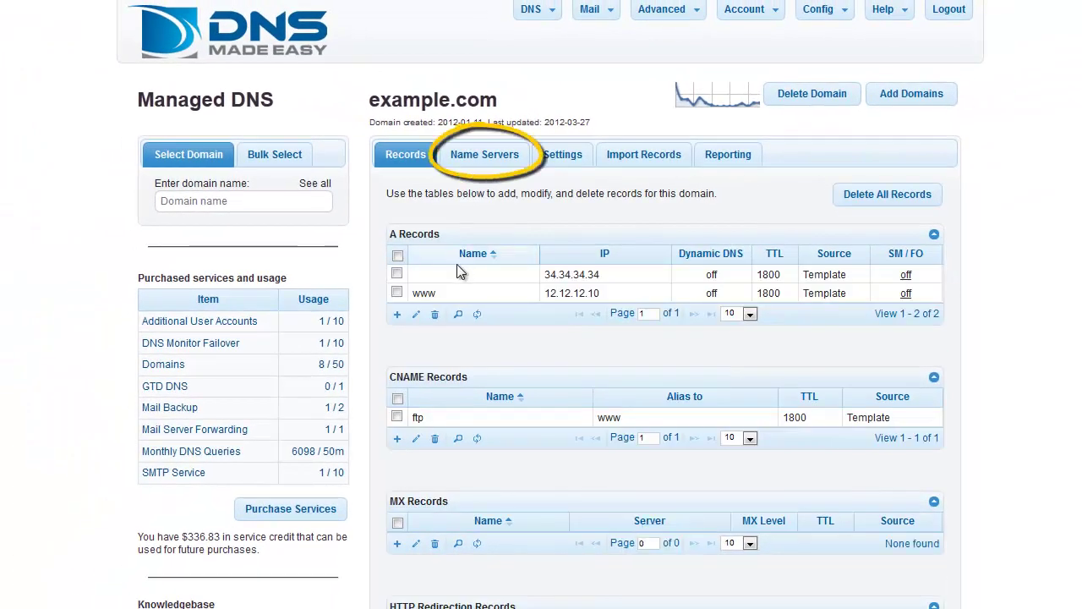
pyautogui.click(488, 157)
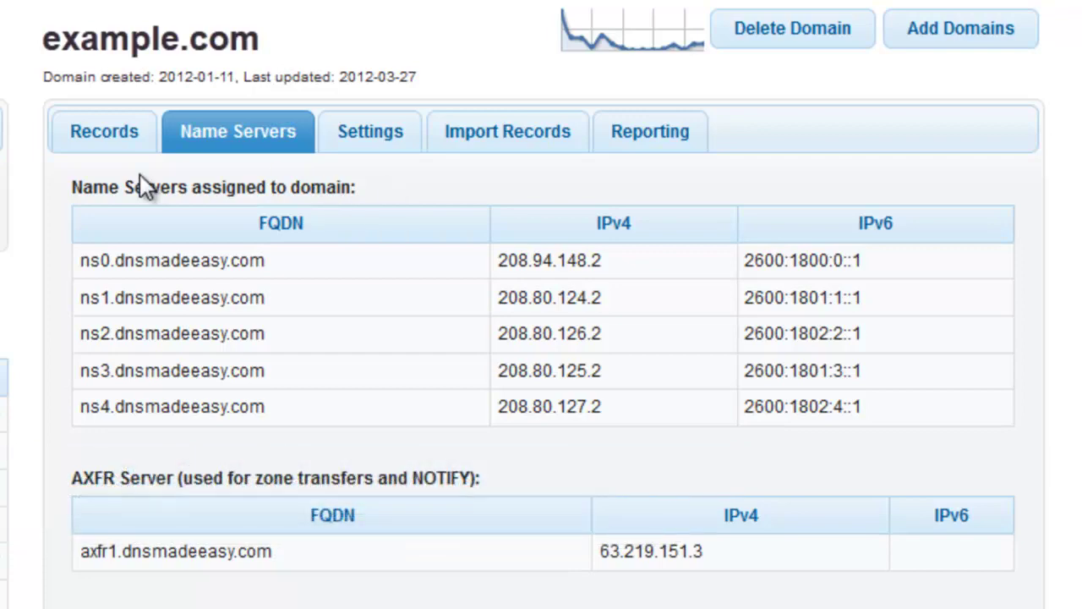
pyautogui.click(144, 152)
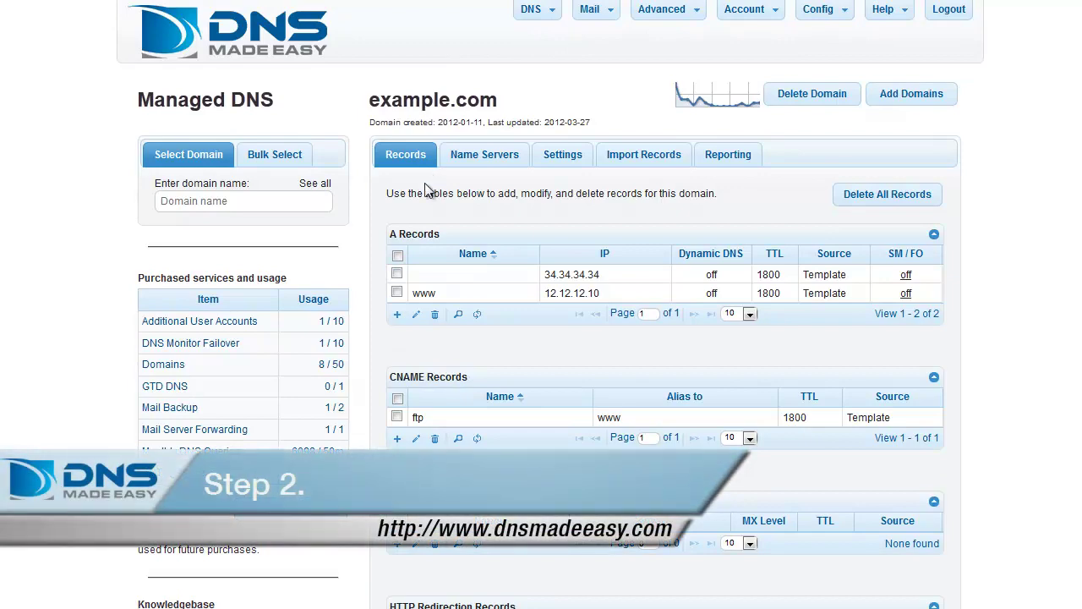
# Add an A record ns0 pointing to 208.94.148.2
pyautogui.click(396, 315)
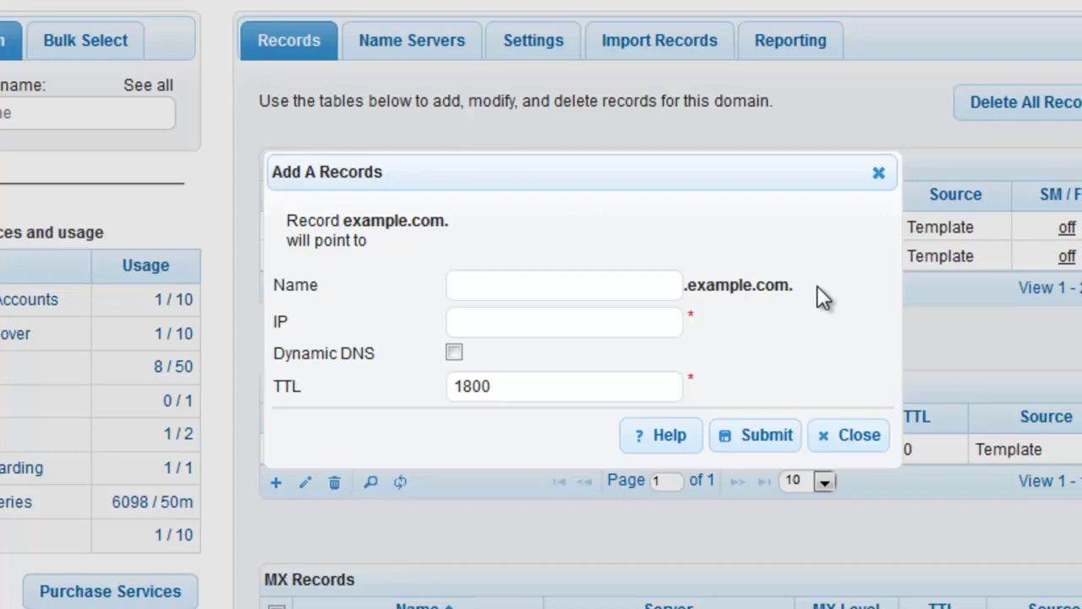
pyautogui.write('ns0')
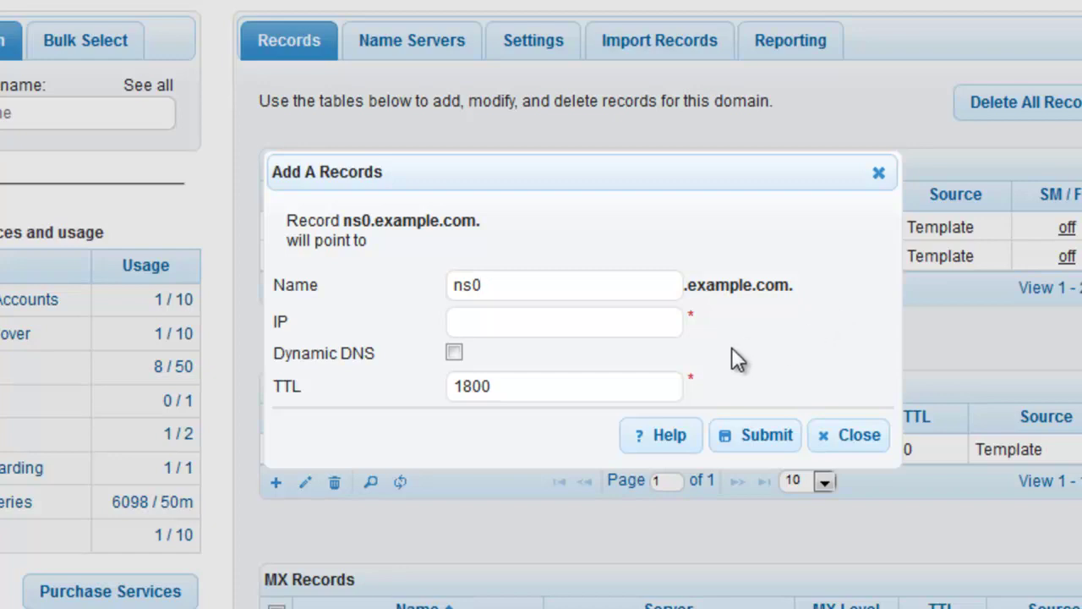
pyautogui.click(640, 321)
pyautogui.write('208.94')
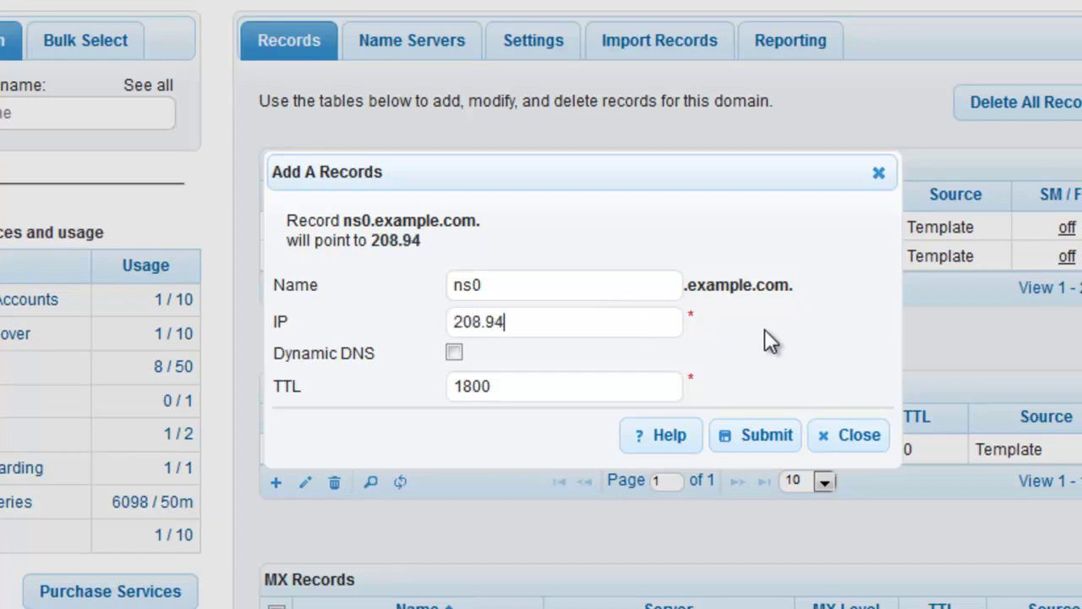
pyautogui.write('.148.2')
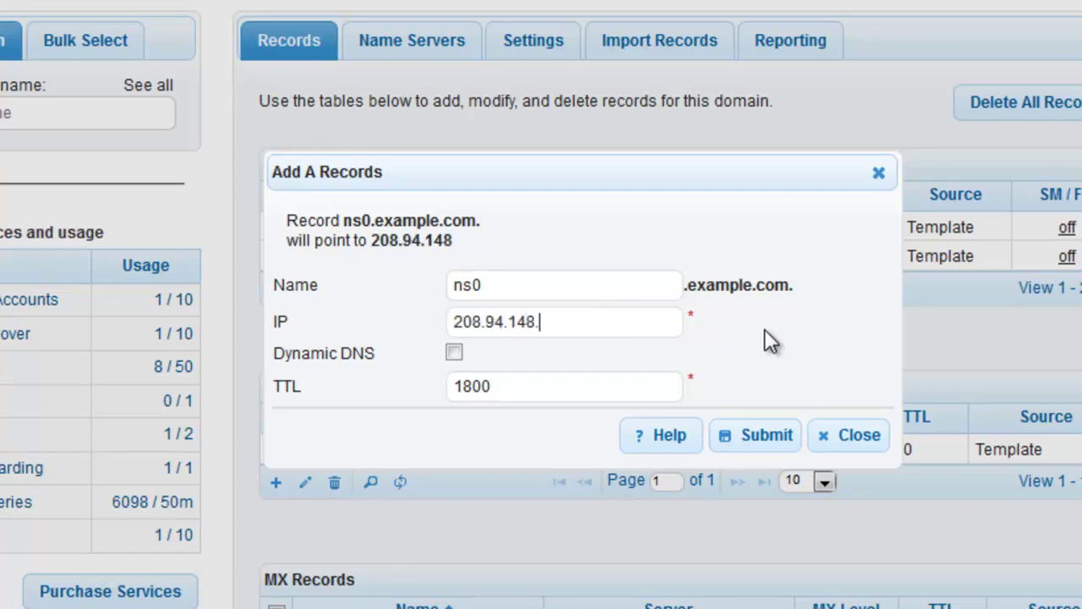
pyautogui.click(776, 444)
# Add an A record ns1 pointing to 208.80.124.2
pyautogui.press('BackSpace')
pyautogui.write('1')
pyautogui.click(602, 325)
pyautogui.press('BackSpace')
pyautogui.press('BackSpace')
pyautogui.press('BackSpace')
pyautogui.press('BackSpace')
pyautogui.press('BackSpace')
pyautogui.press('BackSpace')
pyautogui.press('BackSpace')
pyautogui.press('BackSpace')
pyautogui.write('80.124.2')
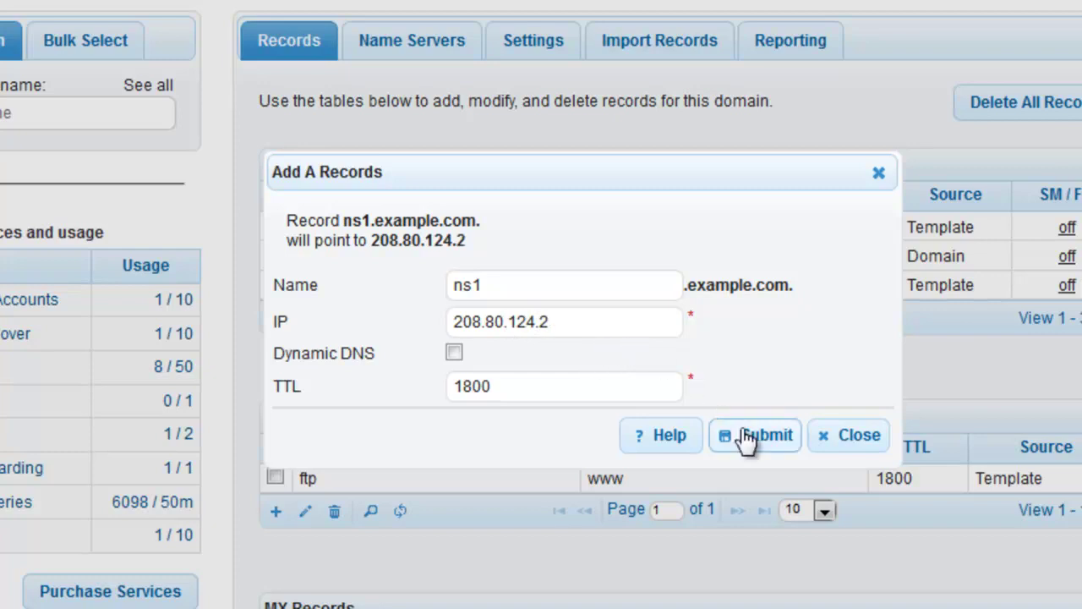
pyautogui.click(519, 300)
# Start an ns2 entry with the IP's last part selected for editing
pyautogui.press('BackSpace')
pyautogui.write('2')
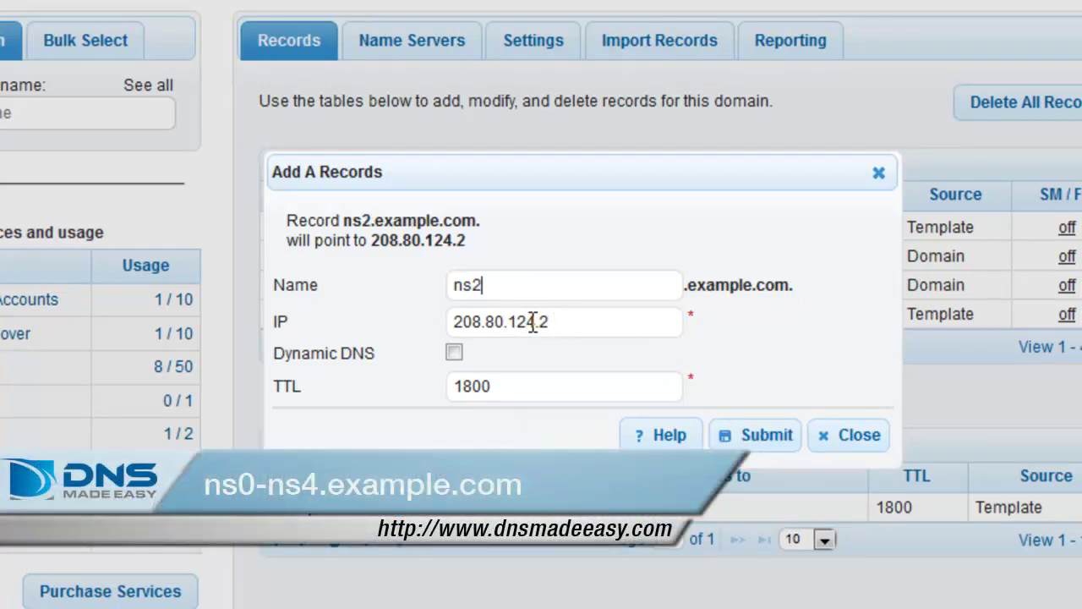
pyautogui.moveTo(504, 321); pyautogui.dragTo(513, 321)
pyautogui.click(513, 321)
pyautogui.hotkey('shift', 'End')
# Save the ns2 A record at 208.80.126.2 and begin editing the ns3 entry
pyautogui.write('1')
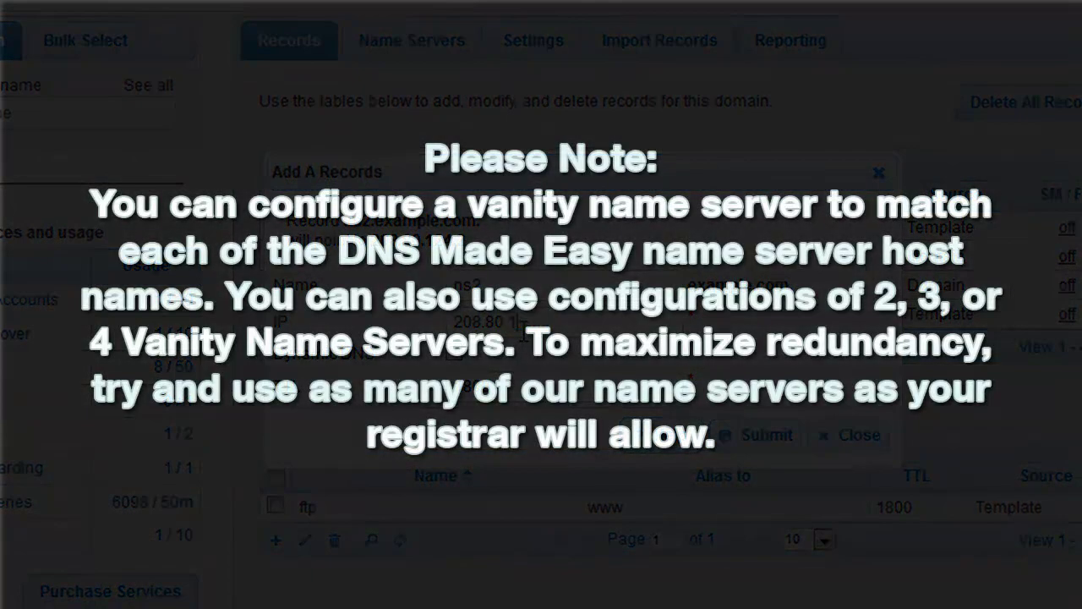
pyautogui.write('26.2')
pyautogui.click(745, 438)
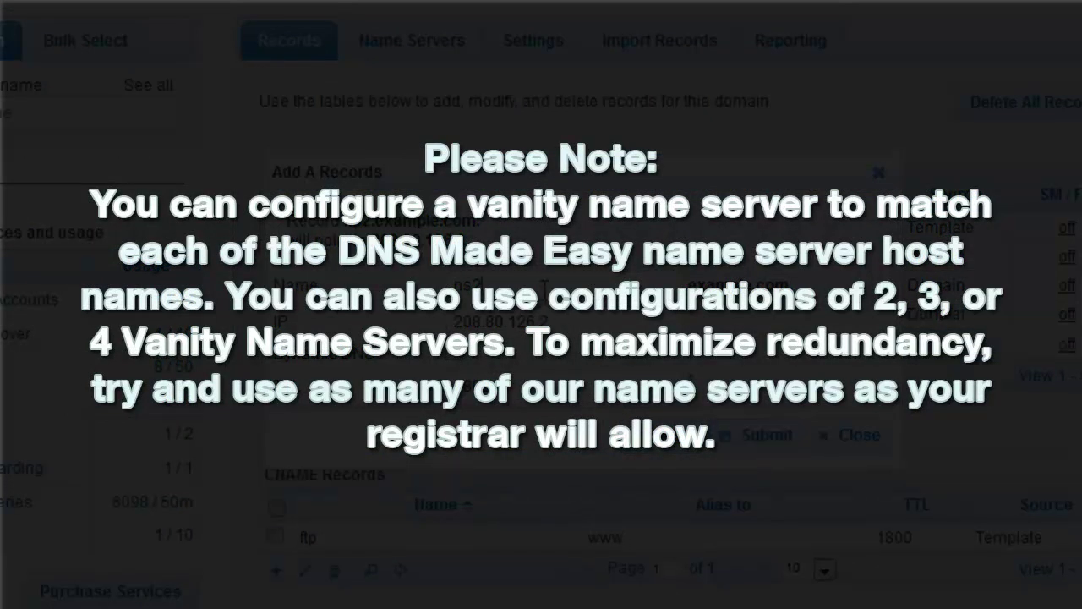
pyautogui.press('BackSpace')
pyautogui.write('12')
pyautogui.press('BackSpace')
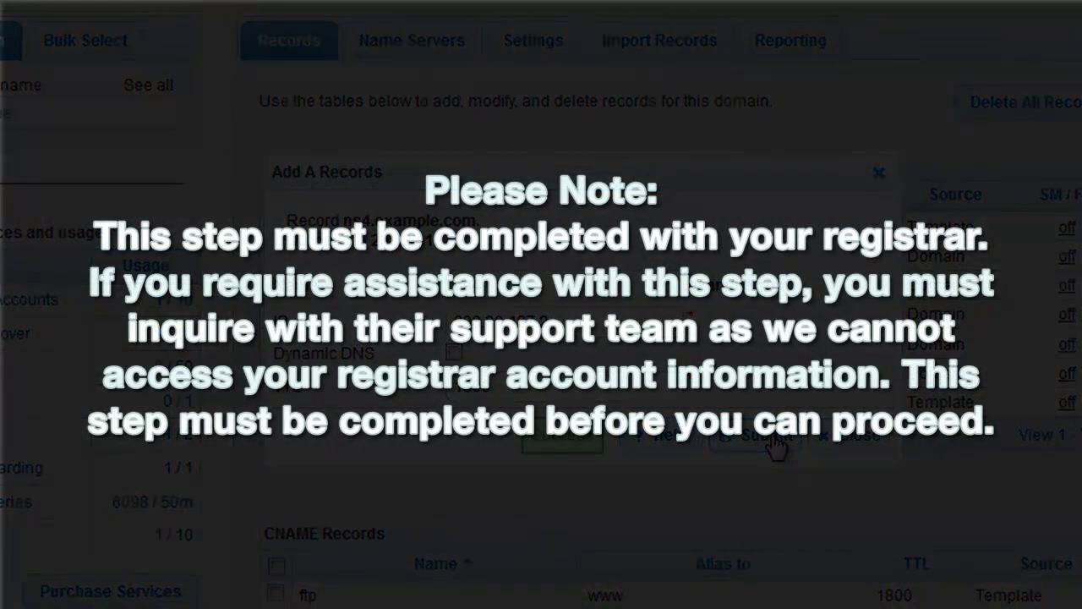
# Close the Add A Records dialog and return to the account dashboard
pyautogui.click(771, 436)
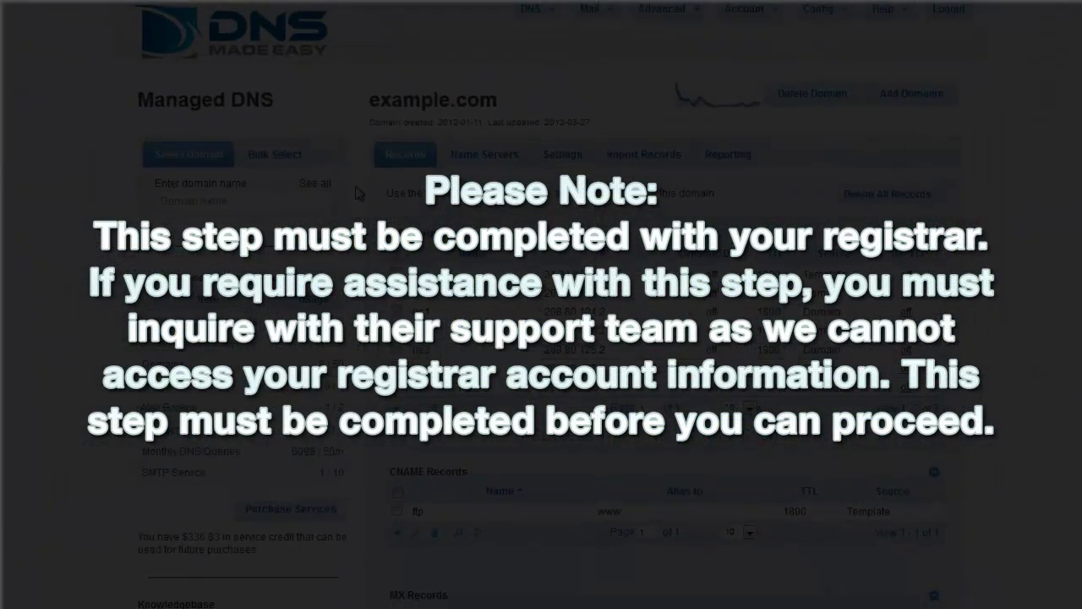
pyautogui.click(265, 55)
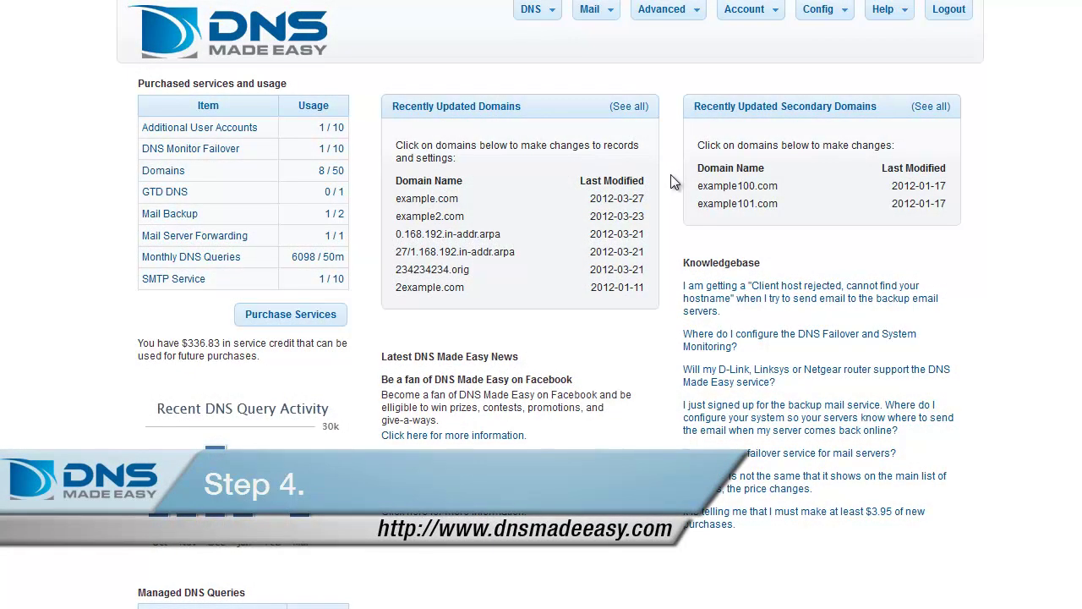
# Open the Vanity Nameservers page and start a new vanity nameserver configuration
pyautogui.click(685, 10)
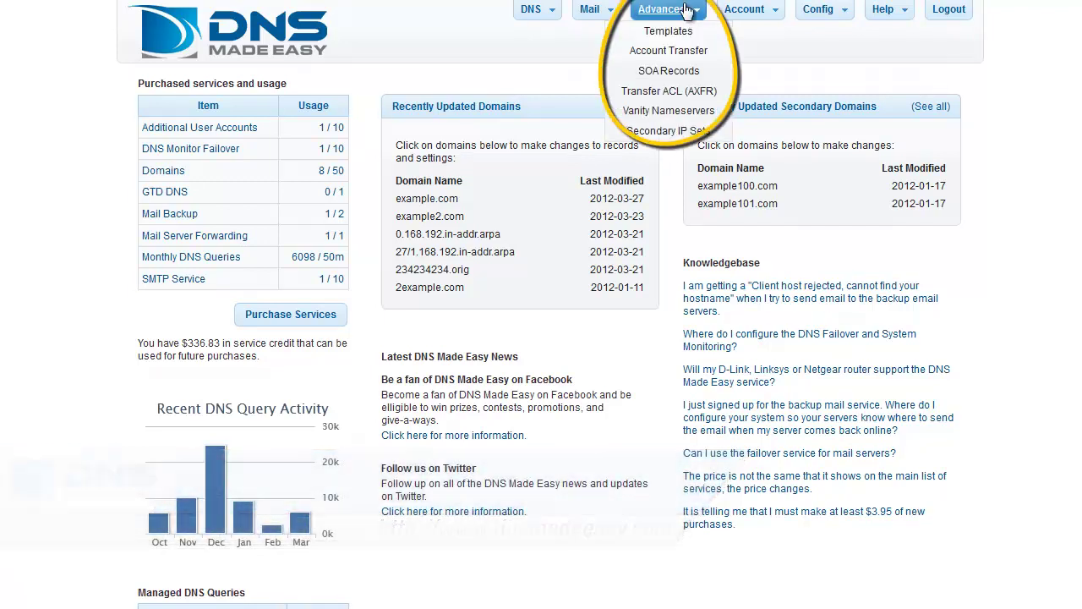
pyautogui.click(687, 111)
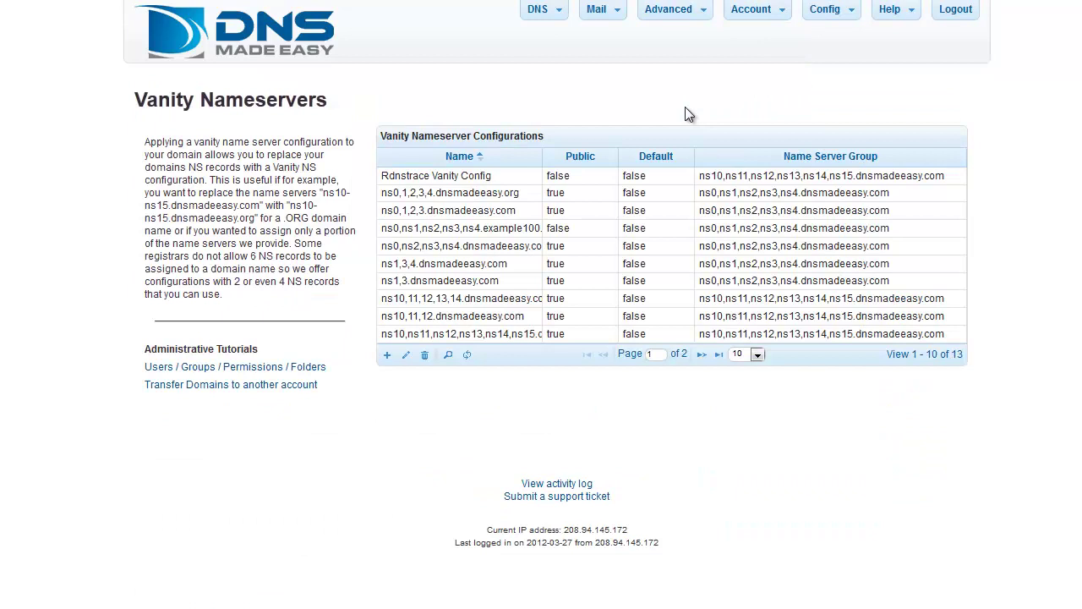
pyautogui.click(388, 355)
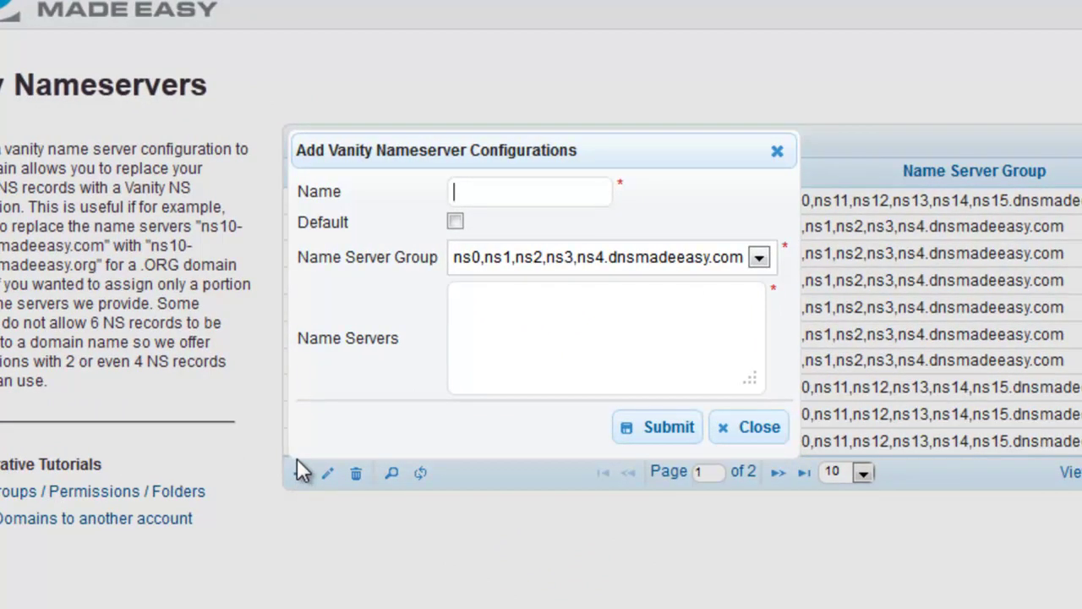
# Name the configuration ns0-4.example.com with ns0.example.com as first name server
pyautogui.write('ns0-4.example.com')
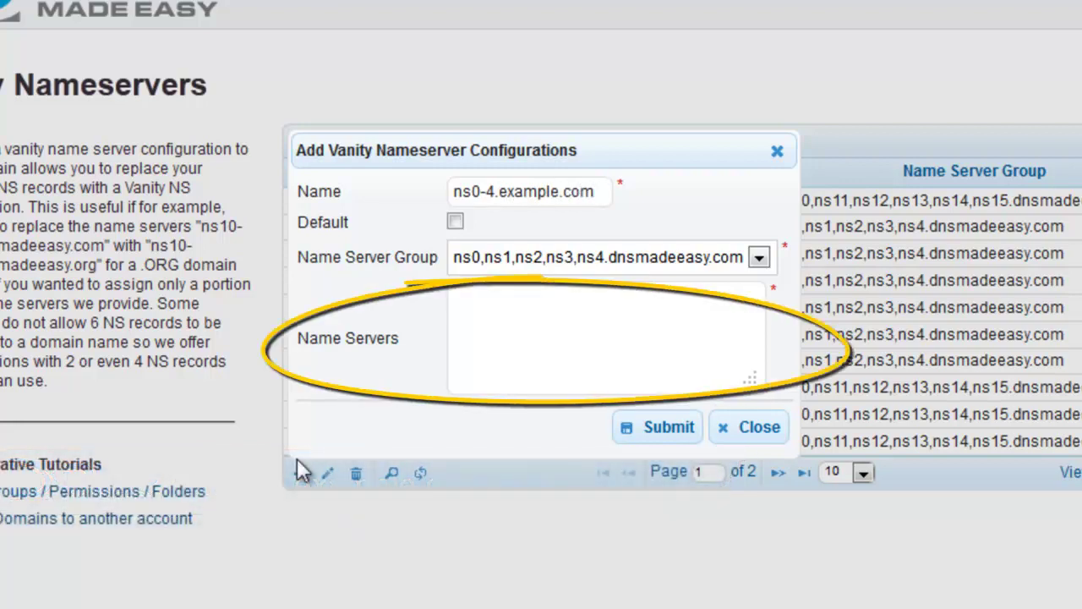
pyautogui.click(512, 339)
pyautogui.write('ns0.example.com')
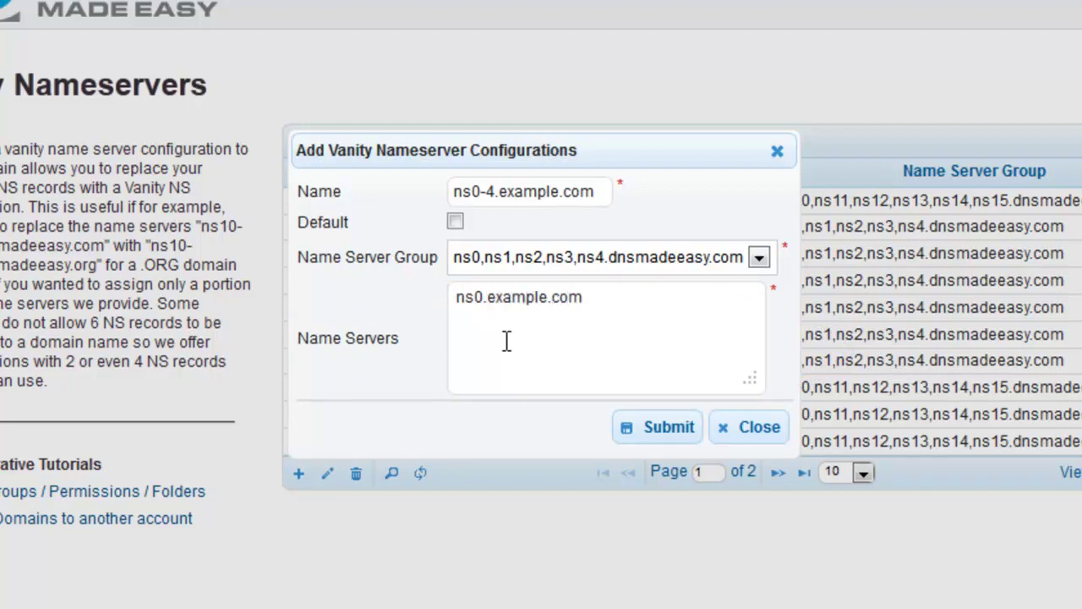
# Add ns1–ns4.example.com to the name server list and save the configuration
pyautogui.hotkey('ctrl', 'a')
pyautogui.hotkey('ctrl', 'c')
pyautogui.click(507, 340)
pyautogui.press('Return')
pyautogui.hotkey('ctrl', 'v')
pyautogui.press('Home')
pyautogui.press('Right')
pyautogui.press('Right')
pyautogui.hotkey('shift', 'Right')
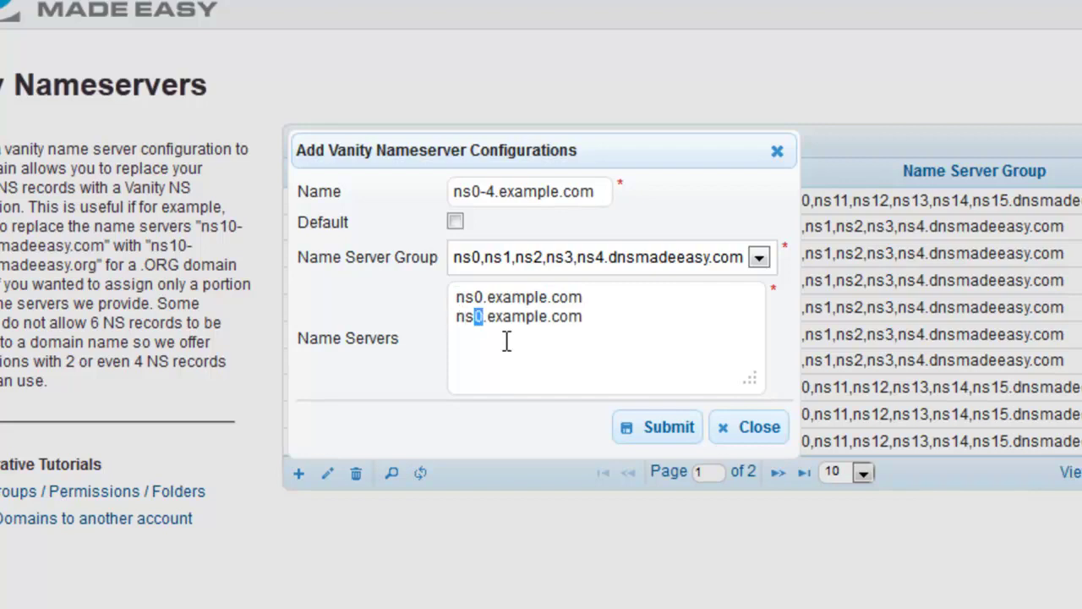
pyautogui.write('1')
pyautogui.press('End')
pyautogui.press('Return')
pyautogui.write('ns2.example.com ns3.example.com ns4.example.com')
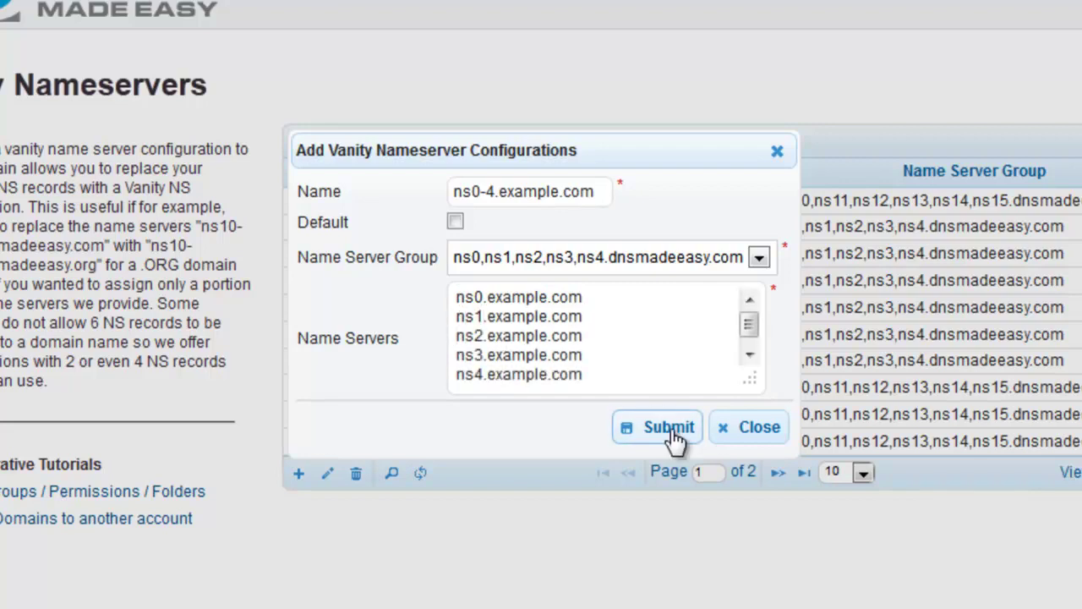
pyautogui.click(672, 429)
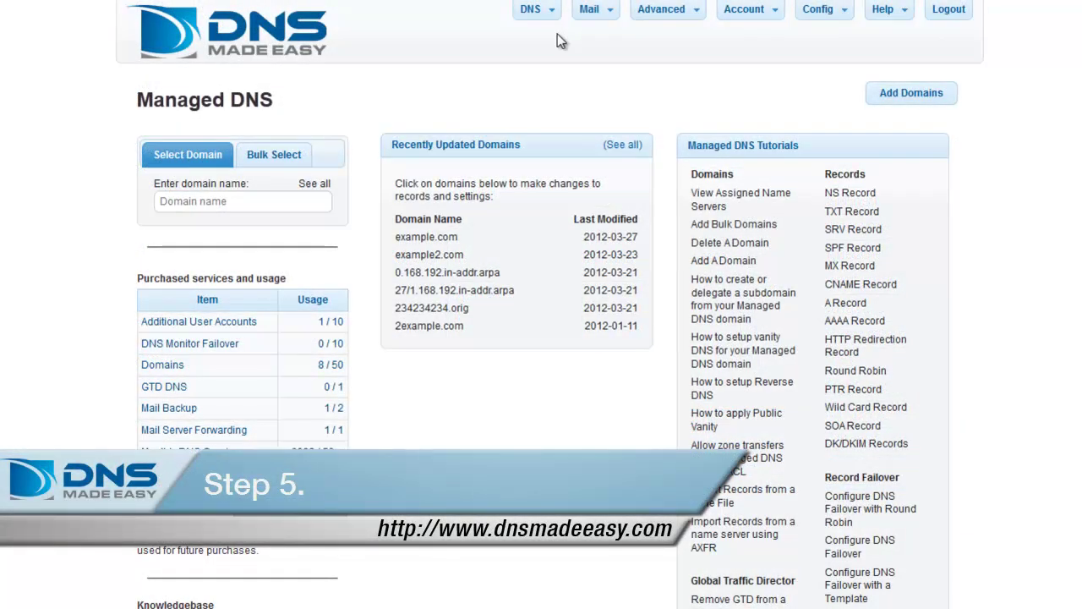
# Set example.com's Vanity NS Config to ns0-4.example.com and save its settings
pyautogui.click(454, 240)
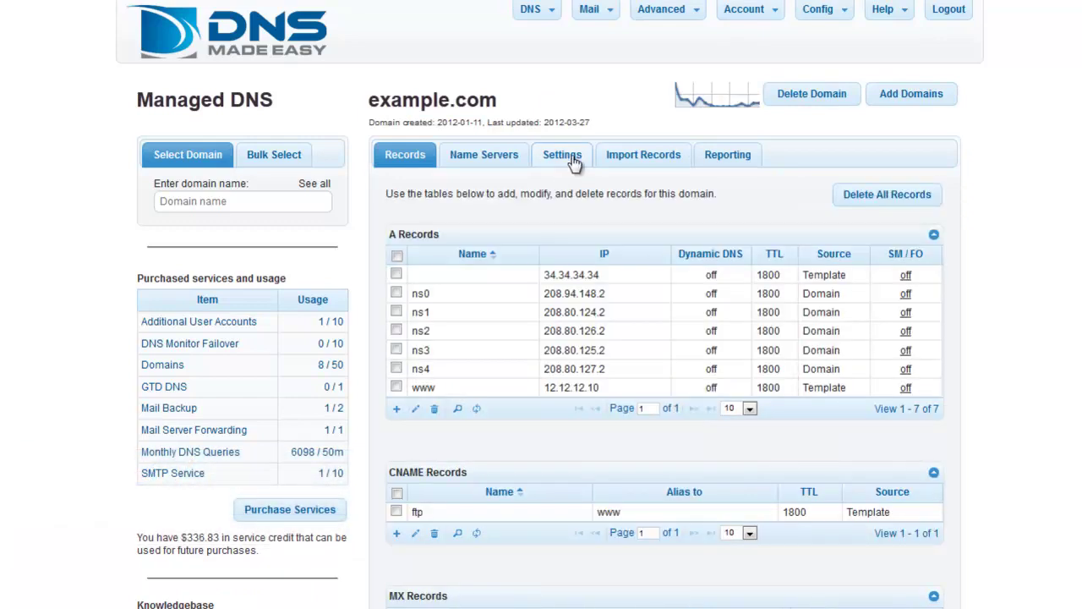
pyautogui.click(564, 156)
pyautogui.click(622, 221)
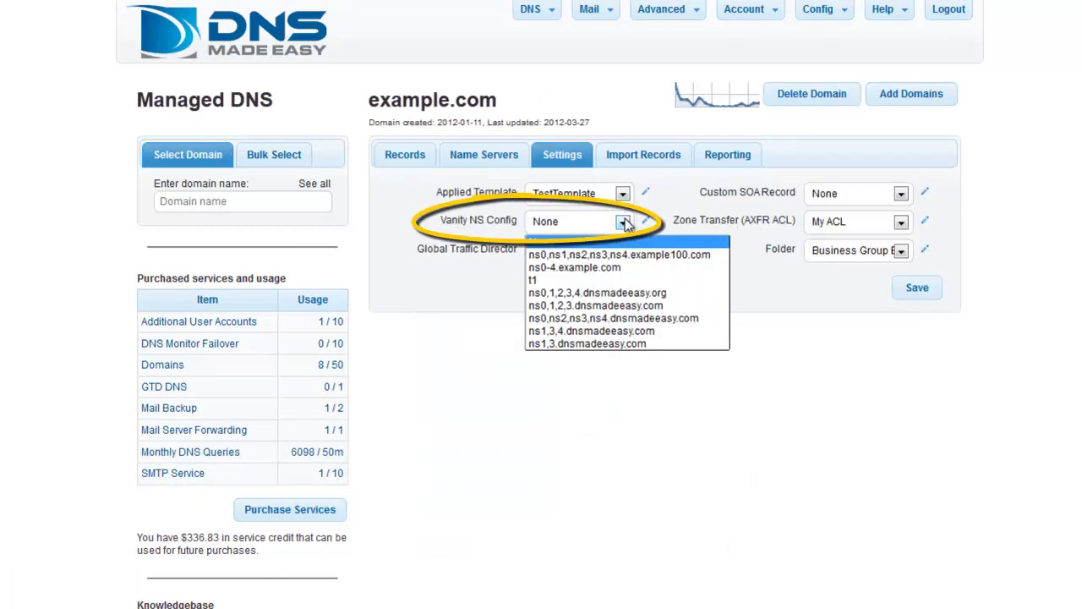
pyautogui.click(637, 267)
pyautogui.click(908, 287)
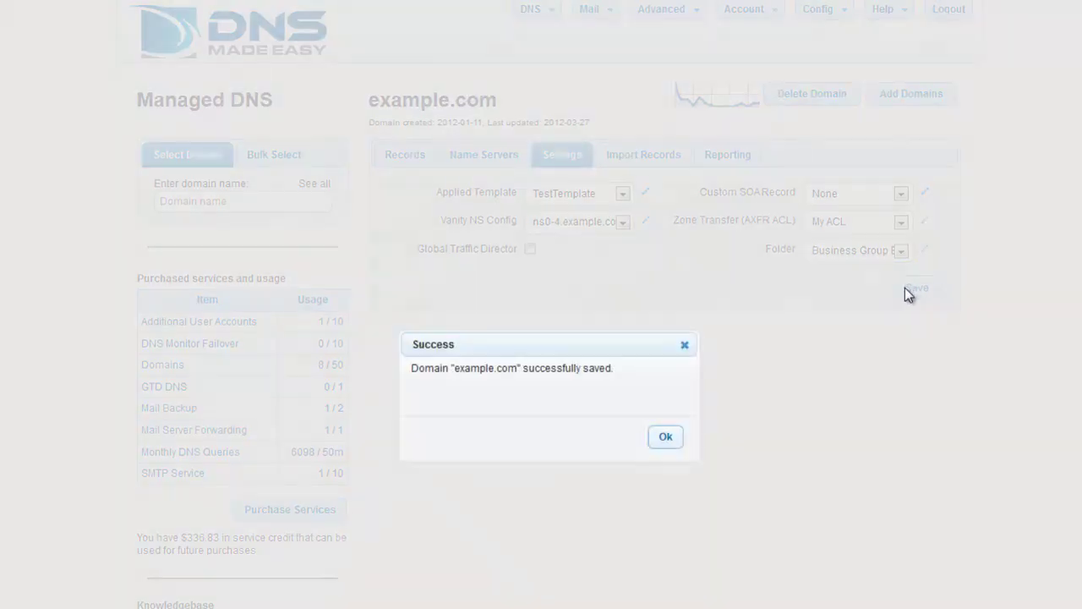
pyautogui.click(665, 438)
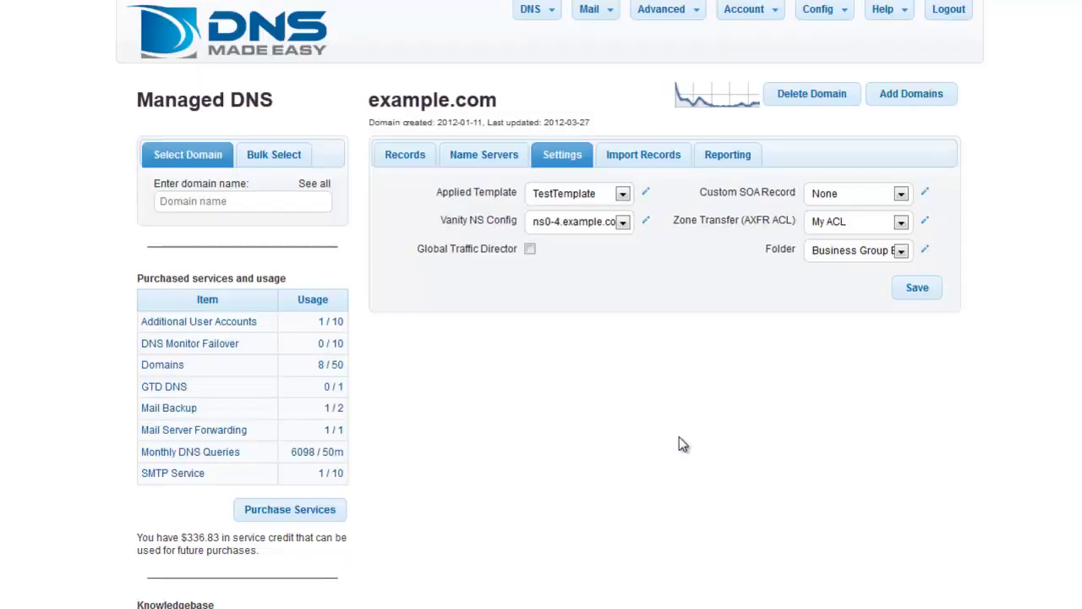
# Verify ns0–ns4.example.com in System NS Records, then view example.com's Name Servers
pyautogui.click(405, 154)
pyautogui.scroll(-1, 479, 163)
pyautogui.scroll(-10, 664, 338)
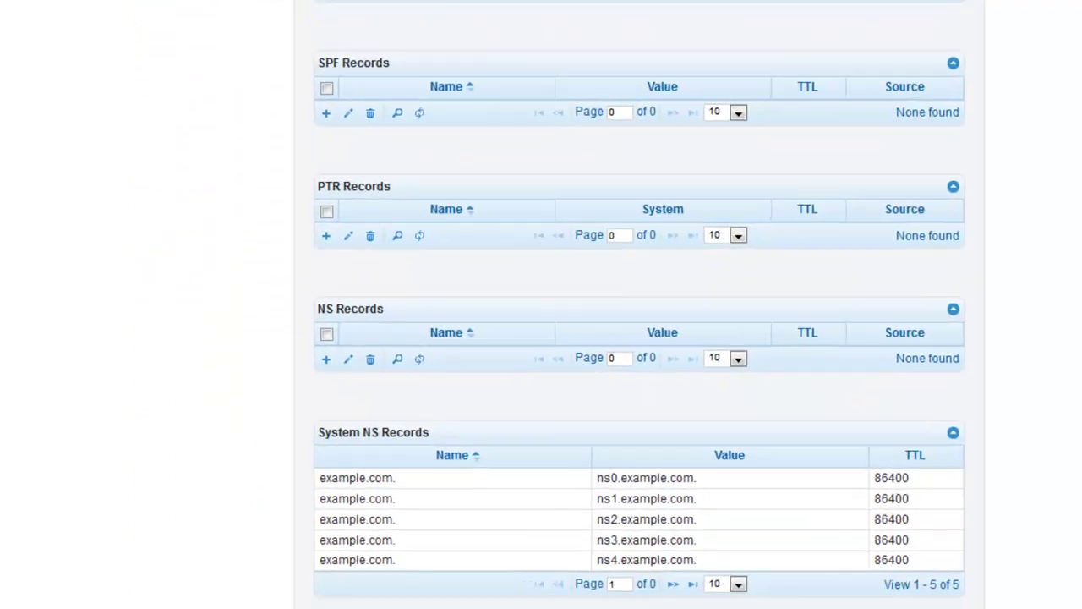
pyautogui.scroll(-3, 643, 338)
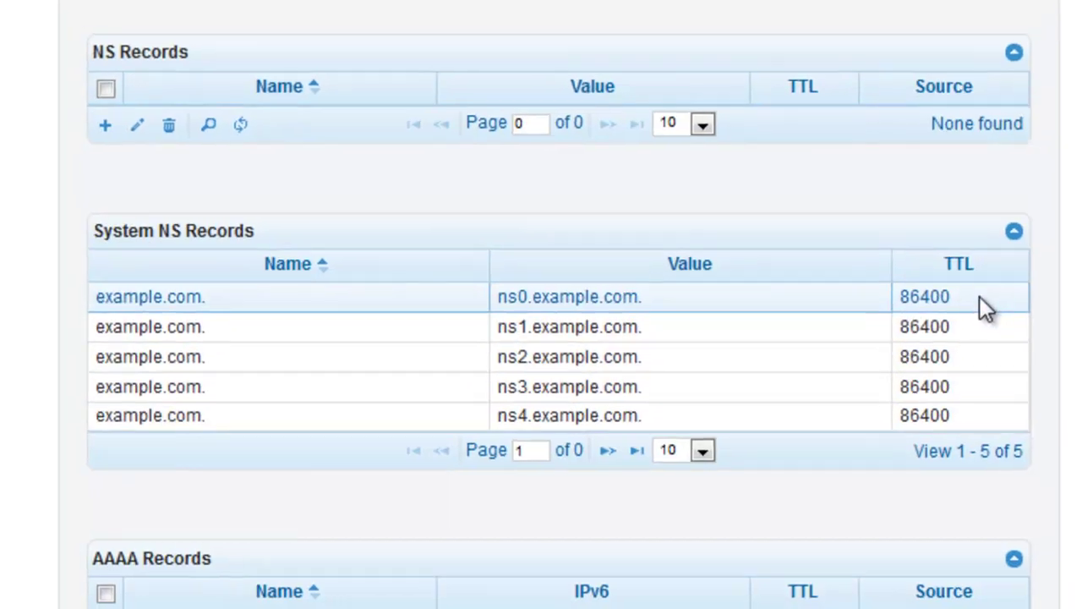
pyautogui.scroll(10, 665, 338)
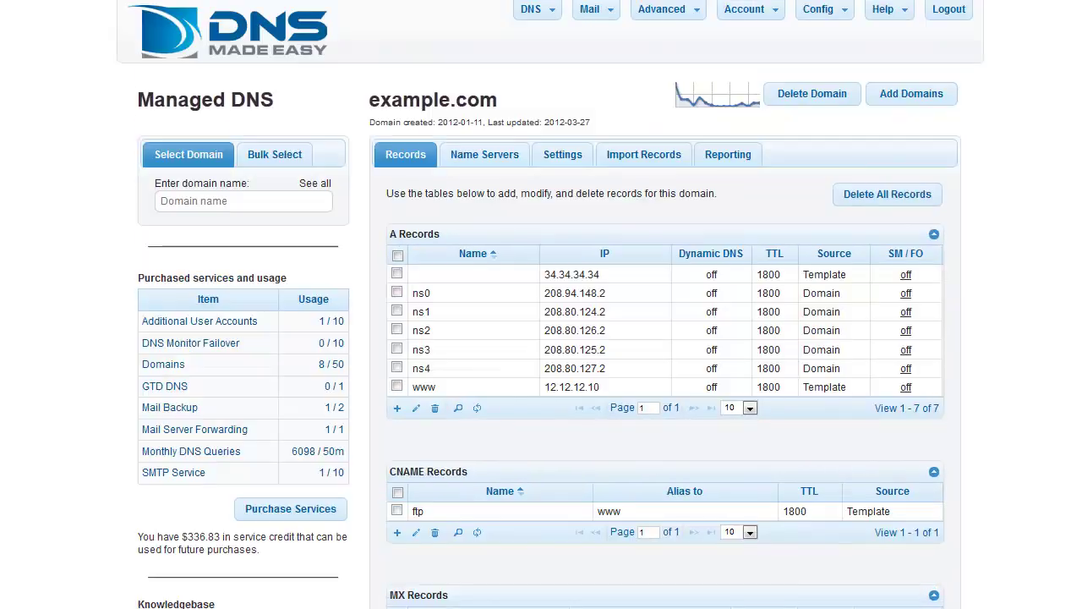
pyautogui.click(484, 159)
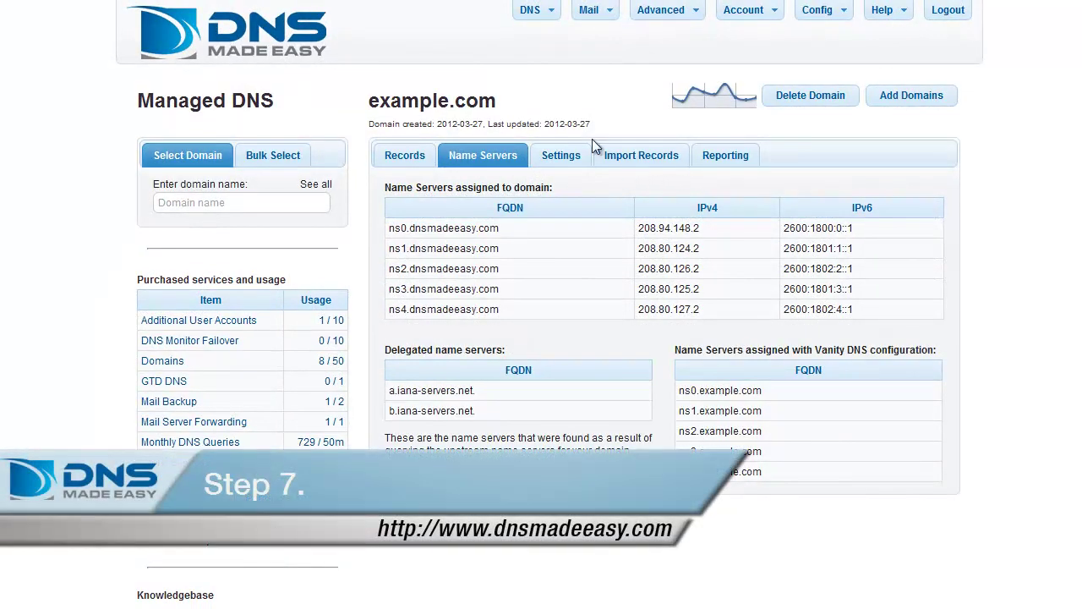
# Open example2.com from Managed DNS and save ns0-4.example.com as its Vanity NS Config
pyautogui.click(542, 18)
pyautogui.click(543, 34)
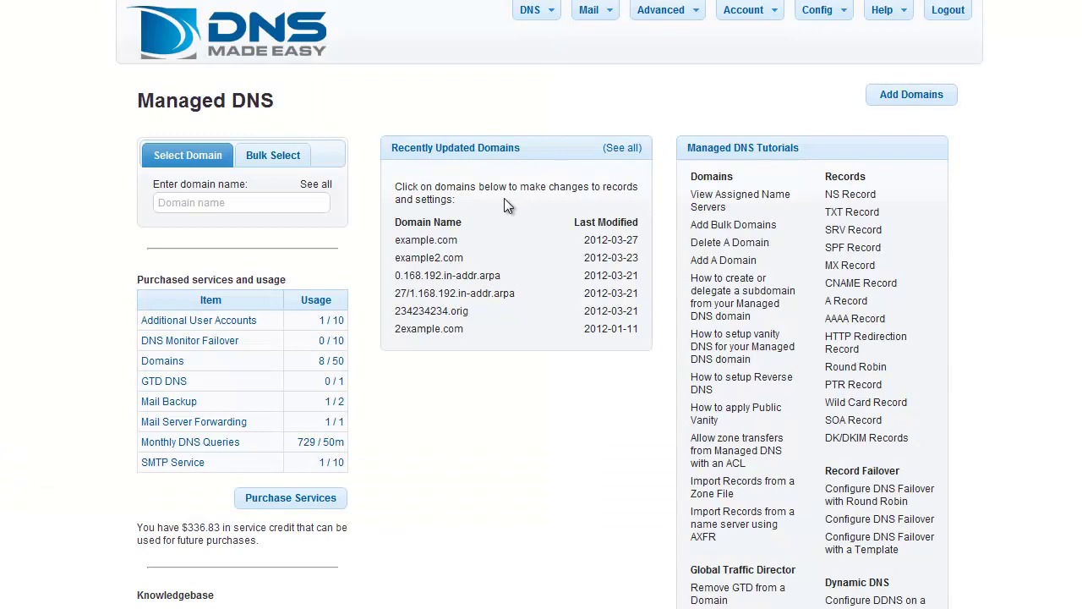
pyautogui.click(448, 258)
pyautogui.click(561, 158)
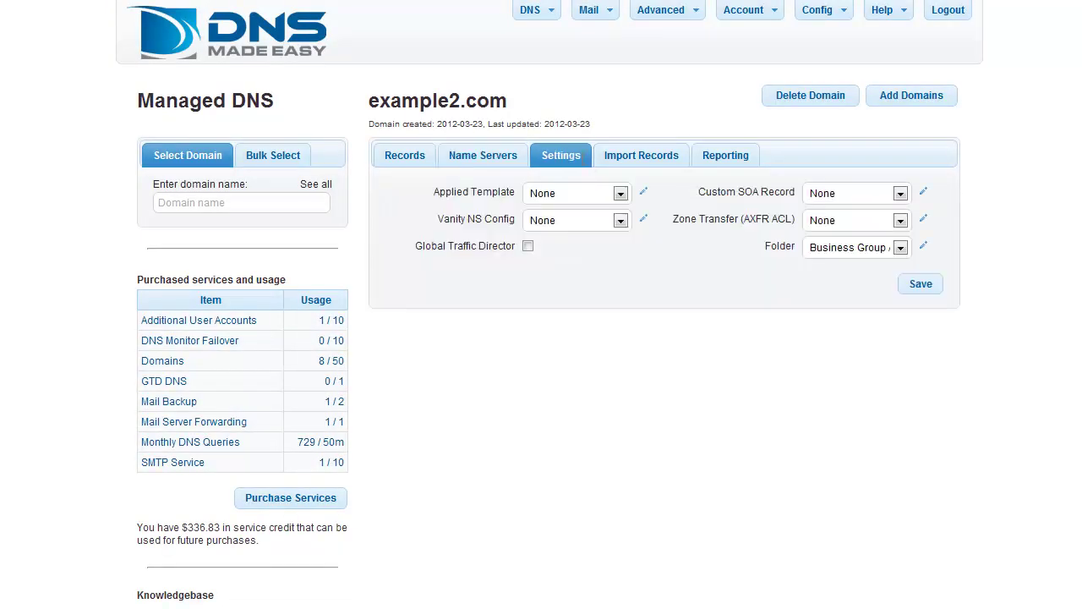
pyautogui.click(622, 222)
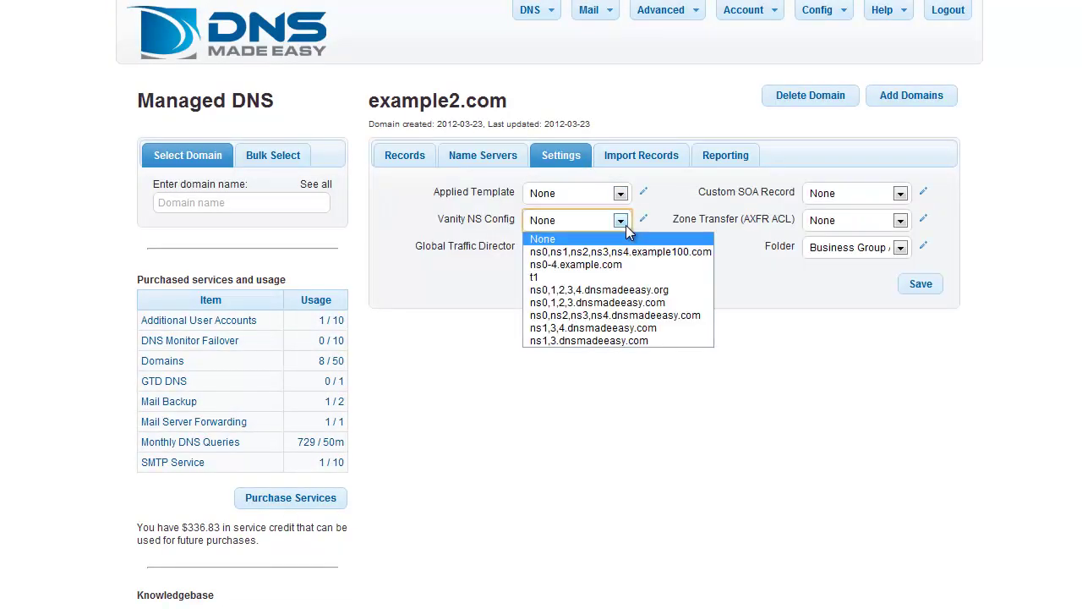
pyautogui.click(640, 266)
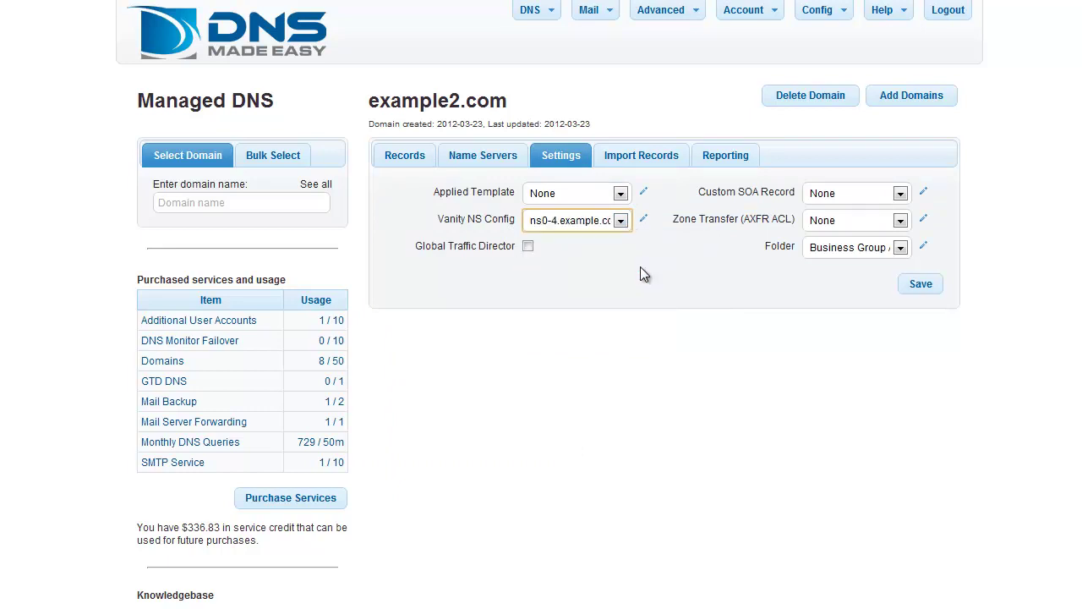
pyautogui.click(935, 284)
pyautogui.click(667, 463)
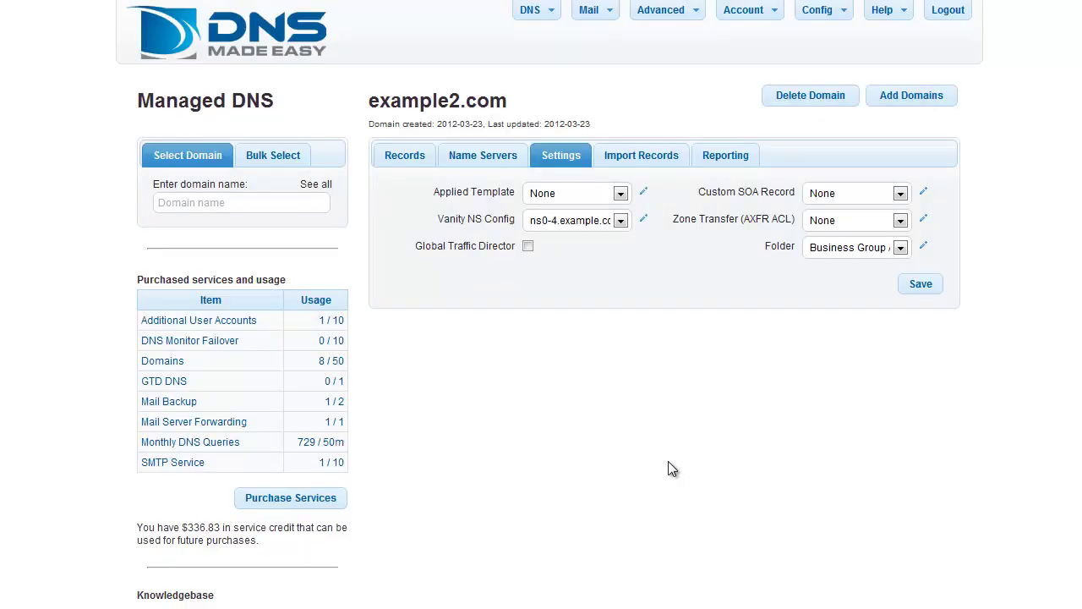